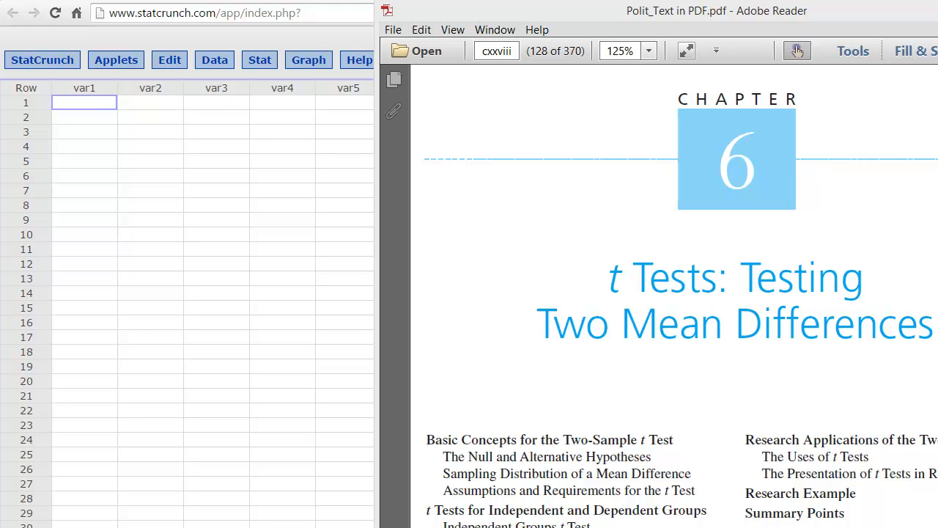
Step: Review the PowerPoint slide describing the two-sample t test example, then move it clear of the StatCrunch data
drag(937, 146, 475, 24)
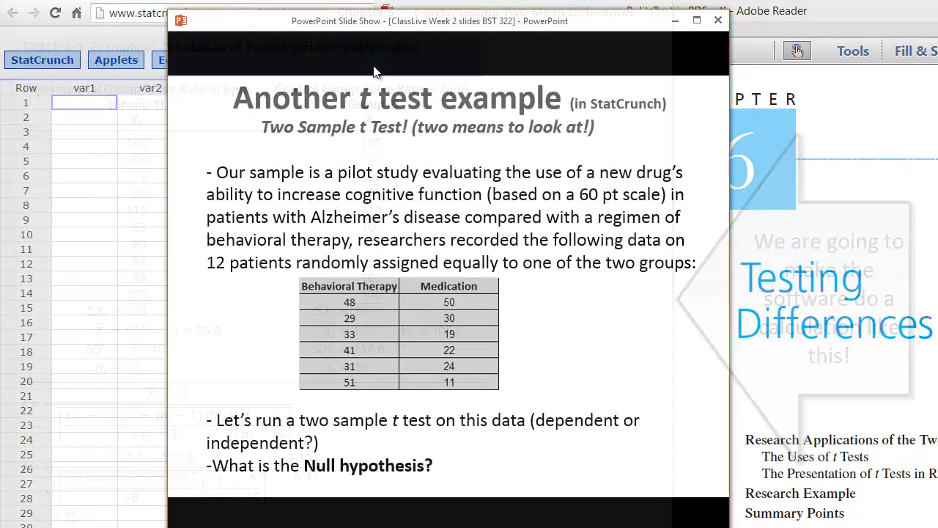
drag(402, 27, 817, 77)
click(284, 118)
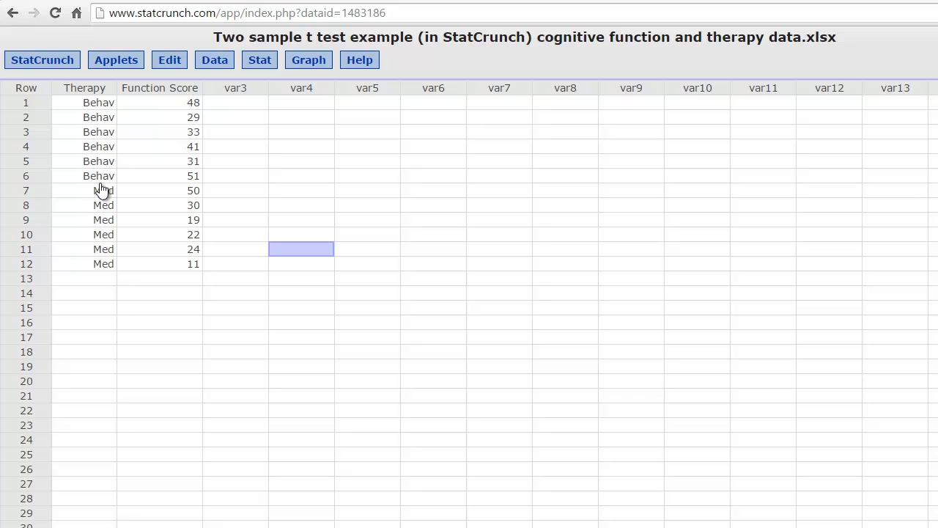
Step: Compare the Behav rows of the stacked therapy data with the two-group score table on the PowerPoint slide
click(37, 104)
drag(37, 105, 37, 151)
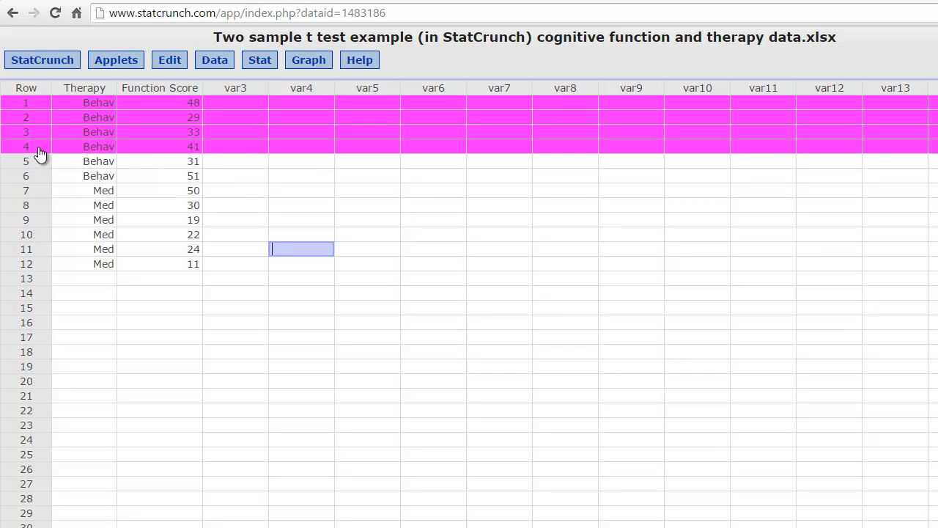
click(176, 295)
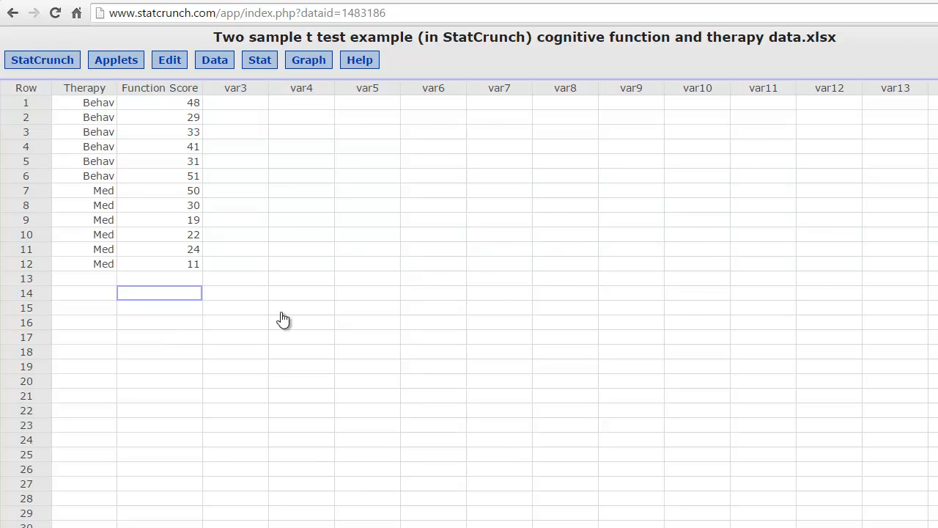
key(alt+Tab)
drag(839, 64, 810, 63)
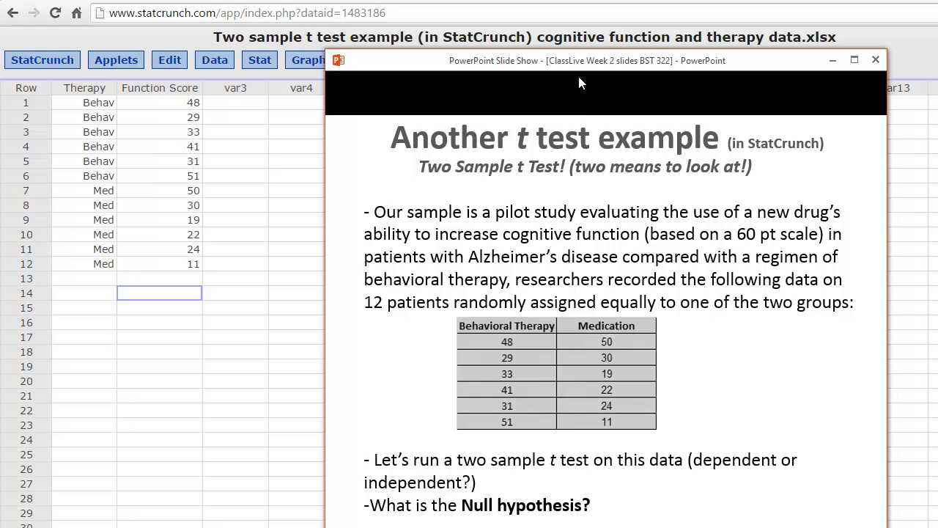
drag(583, 64, 937, 80)
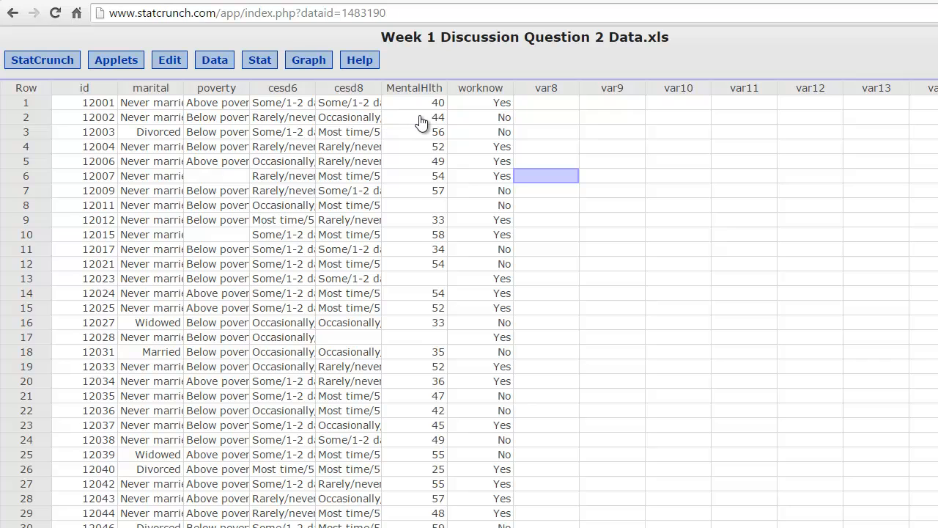
Step: Highlight rows 1 and 21 in the Week 1 Discussion Question 2 data as example records, then return to the therapy data
click(26, 109)
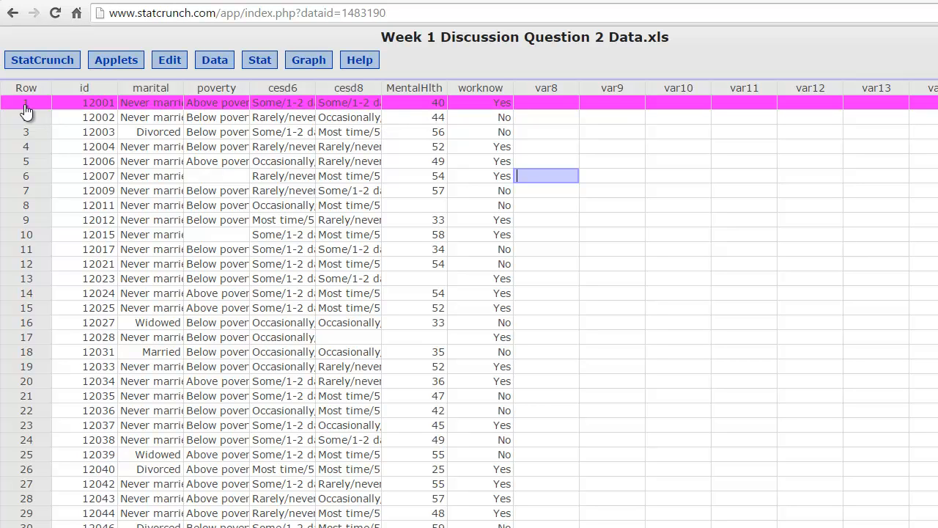
click(35, 400)
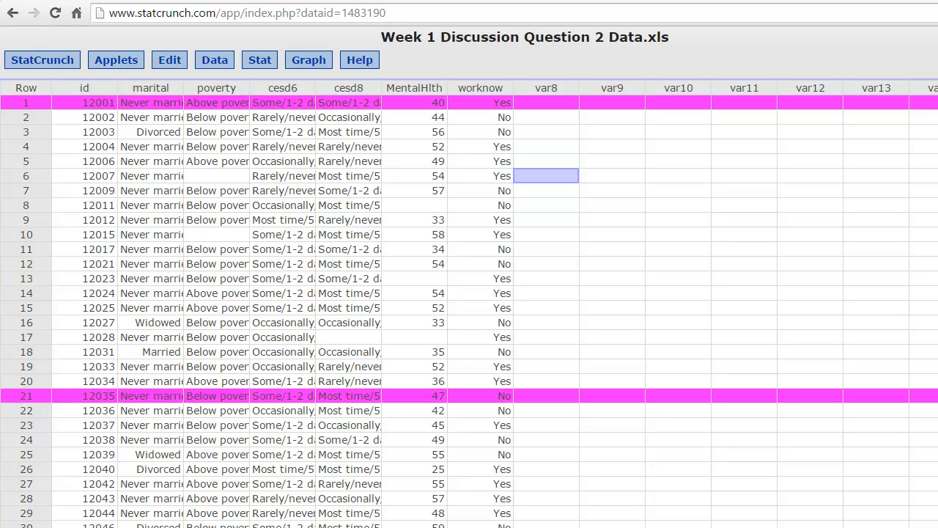
click(63, 351)
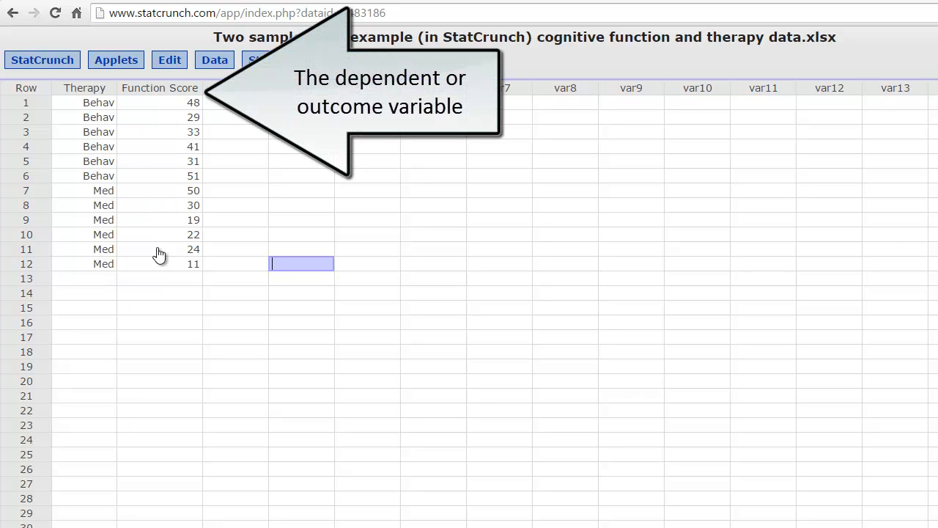
click(521, 279)
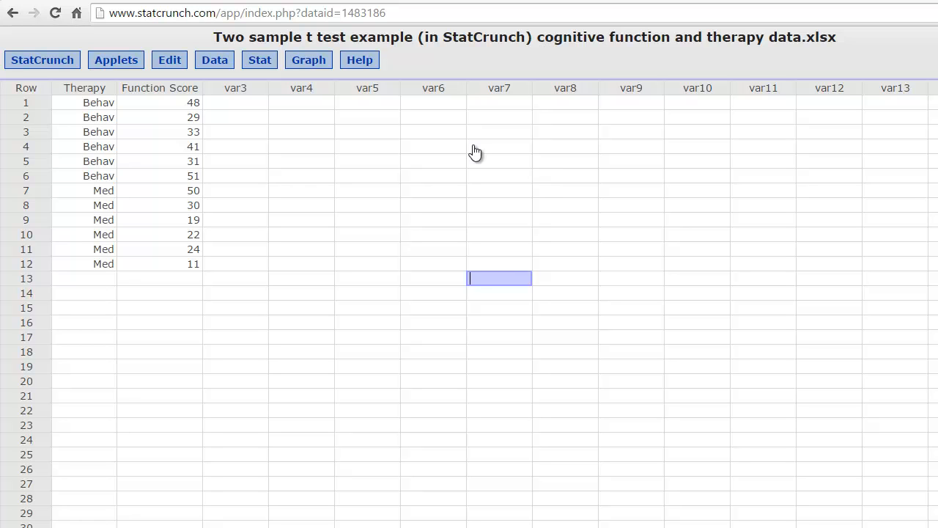
Step: Split the Function Score column by Therapy within the current data table and compare the new columns with the PowerPoint slide's table
click(222, 62)
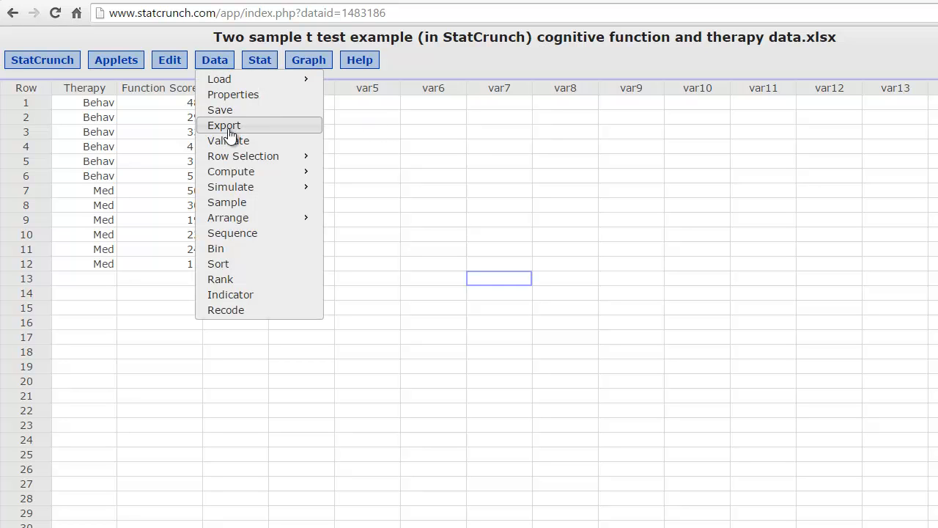
mouse_move(246, 219)
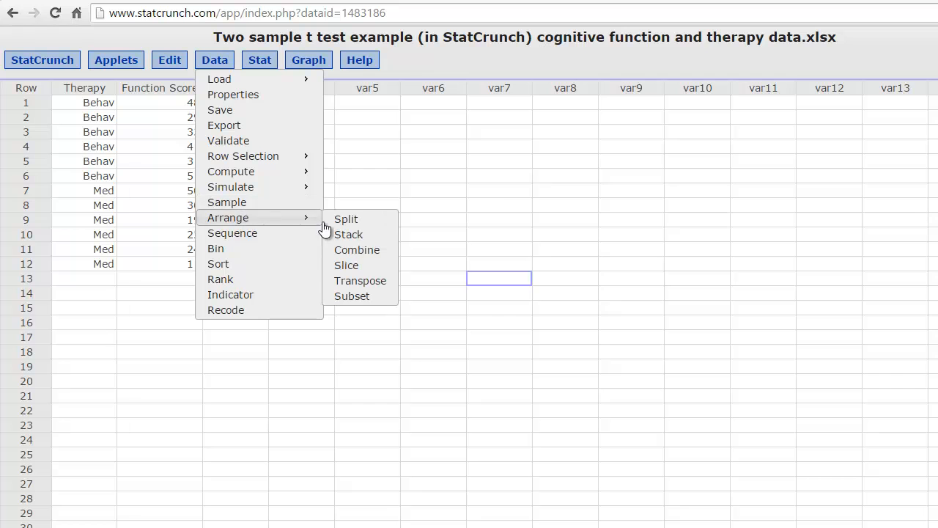
click(375, 223)
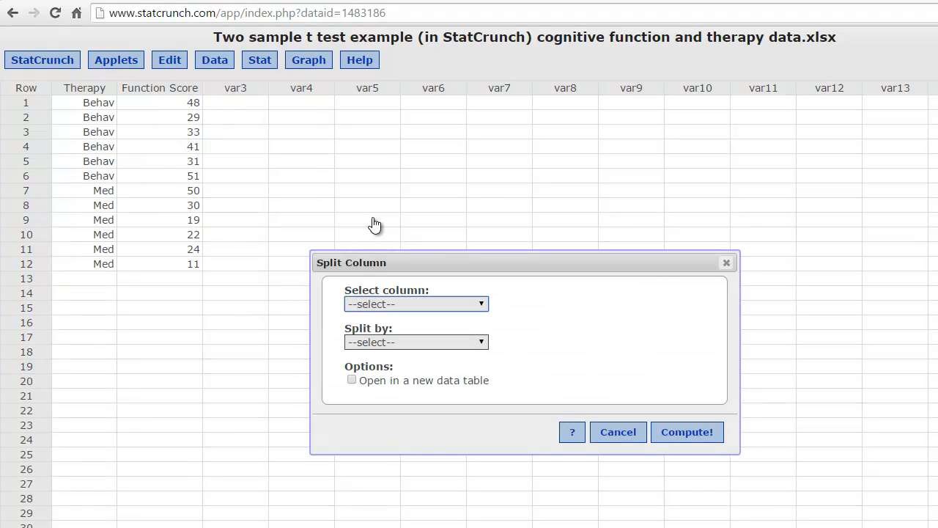
drag(444, 263, 389, 176)
click(424, 214)
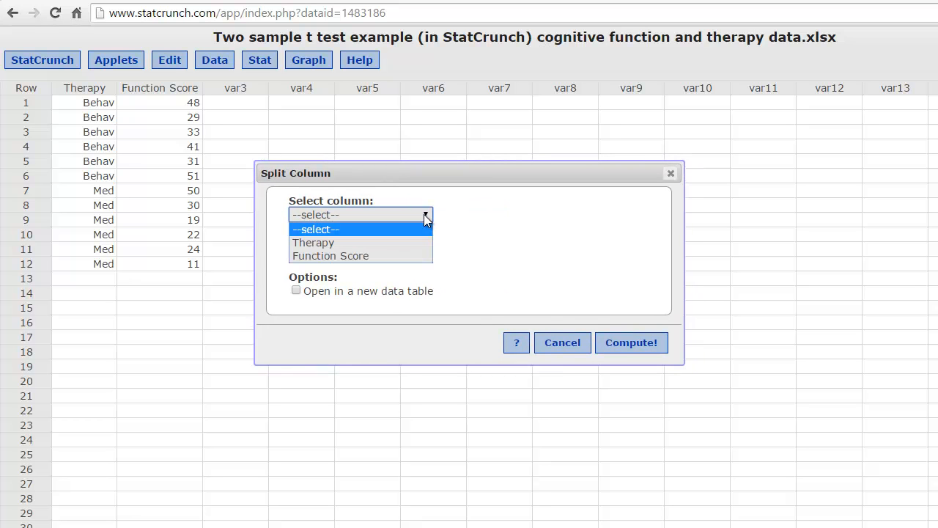
click(417, 251)
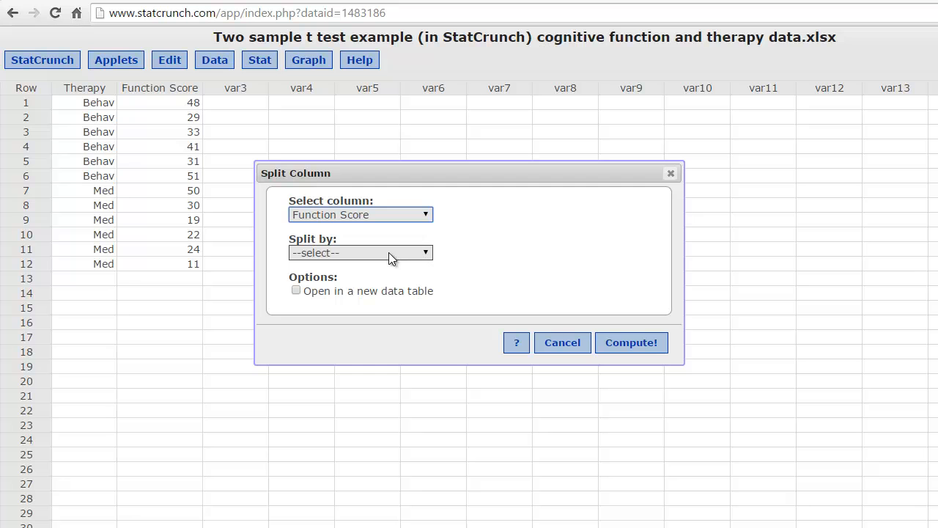
click(426, 255)
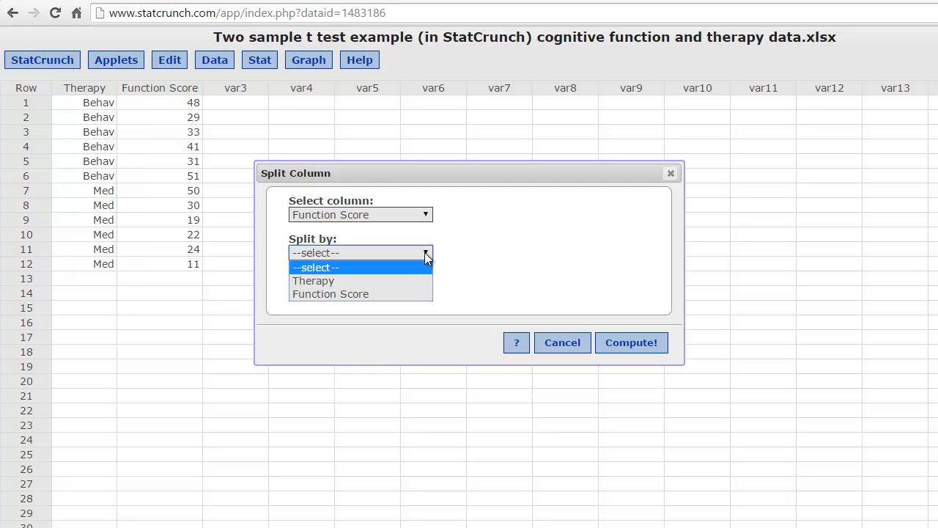
click(396, 280)
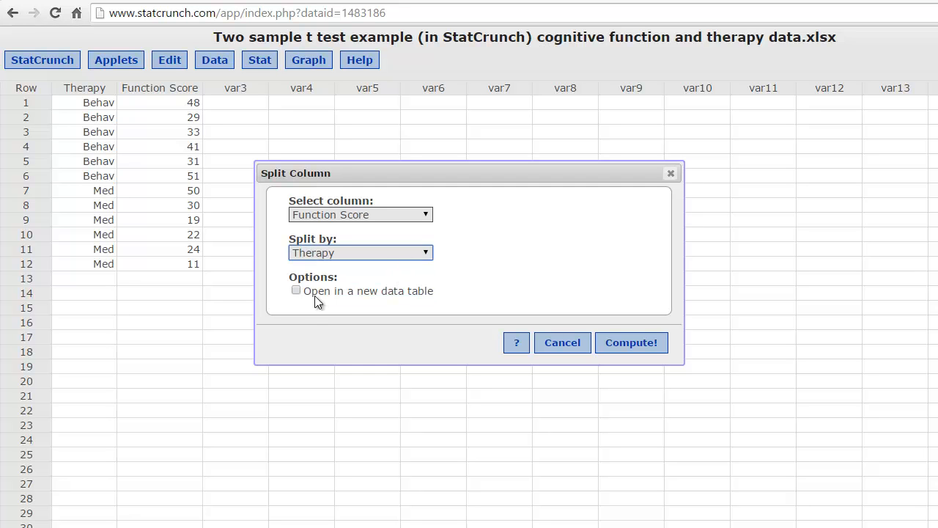
click(621, 345)
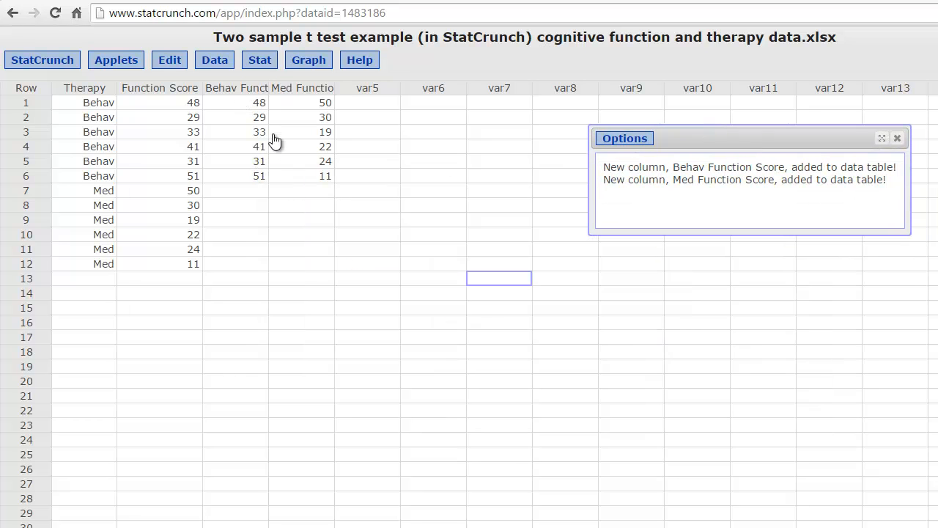
drag(937, 137, 534, 98)
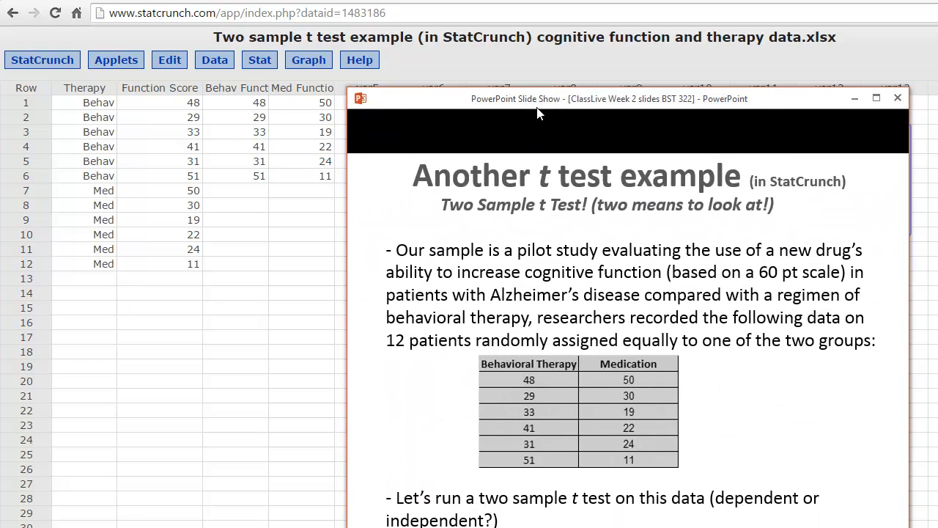
drag(537, 102, 937, 121)
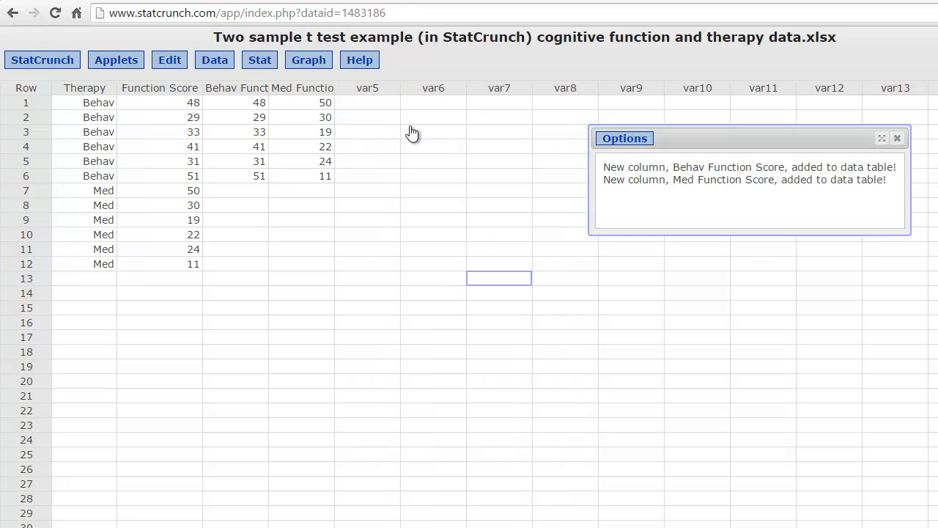
Step: Set up a two-sample T test with data, using Behav Function Score as sample 1 and Med Function Score as sample 2
click(261, 61)
mouse_move(271, 101)
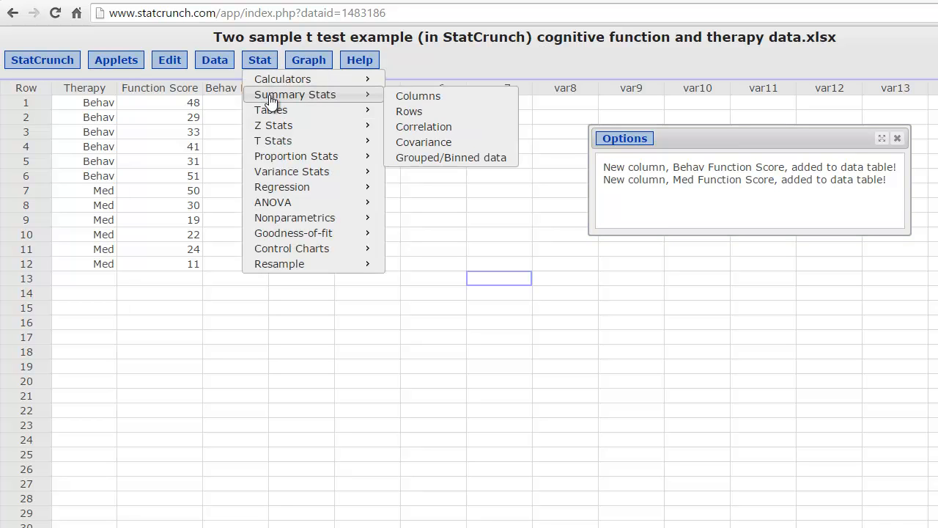
mouse_move(313, 142)
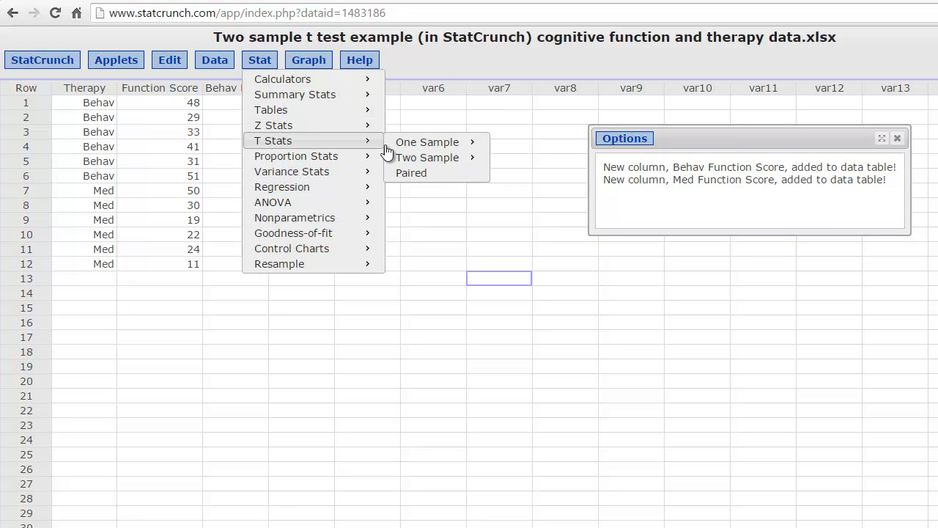
mouse_move(446, 157)
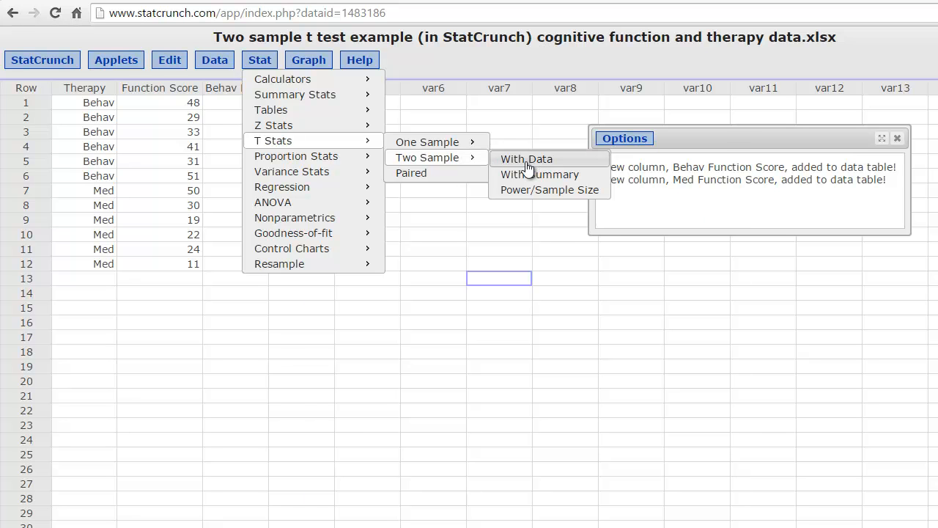
click(526, 160)
click(481, 192)
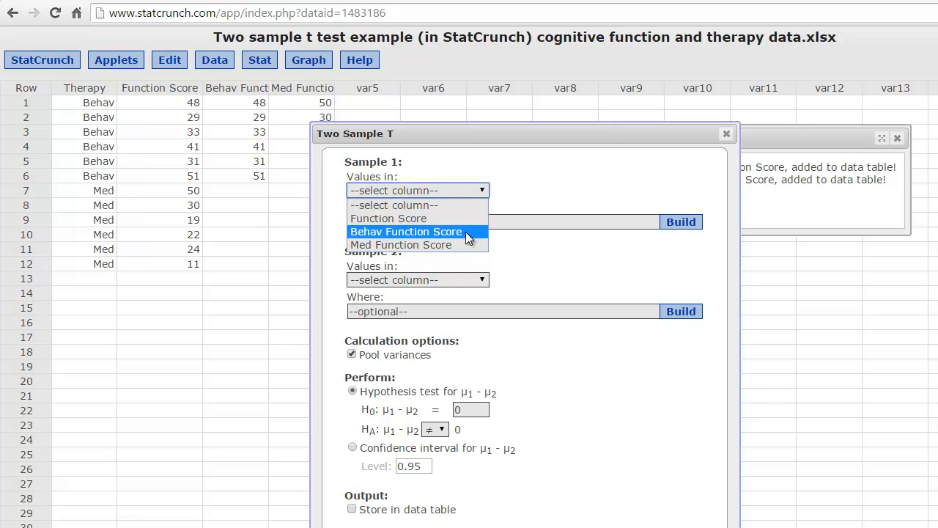
click(440, 233)
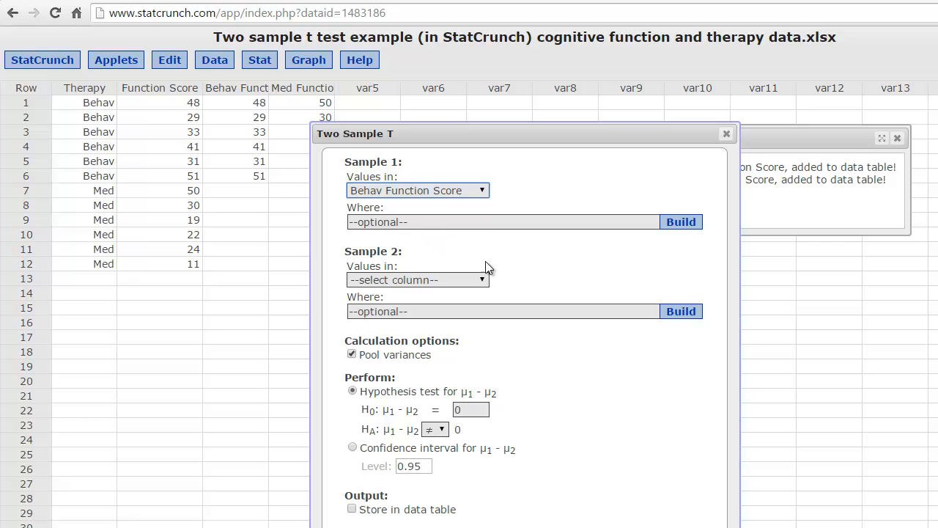
click(480, 280)
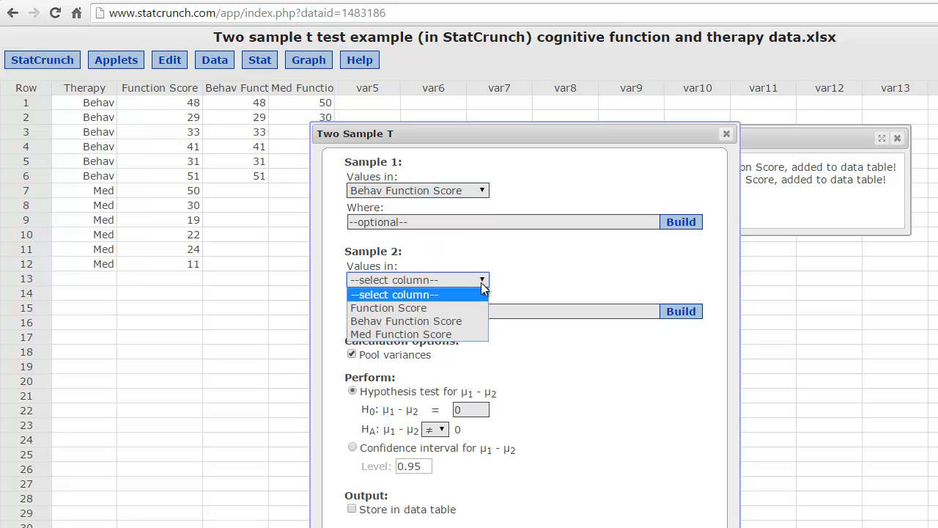
click(466, 335)
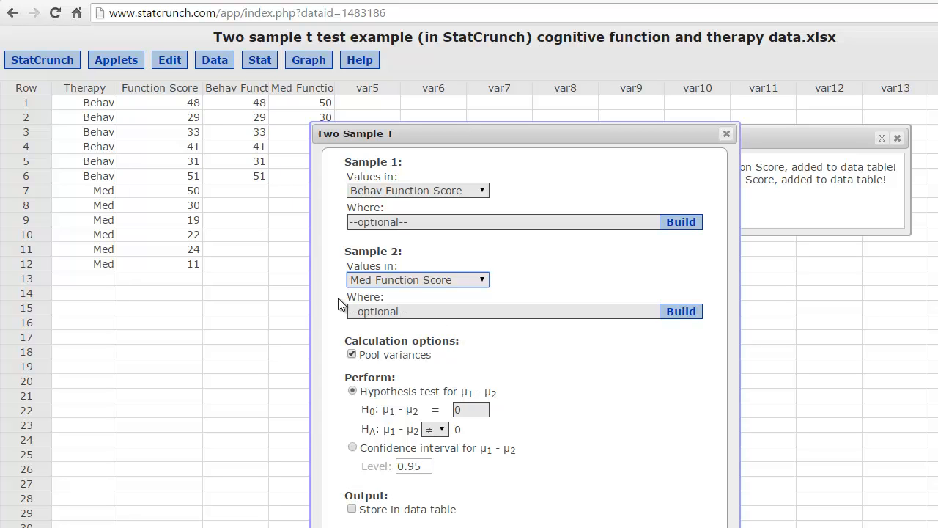
Step: Compute the hypothesis test with pooled variances, a null mean difference of 0 and a not-equal alternative
click(351, 354)
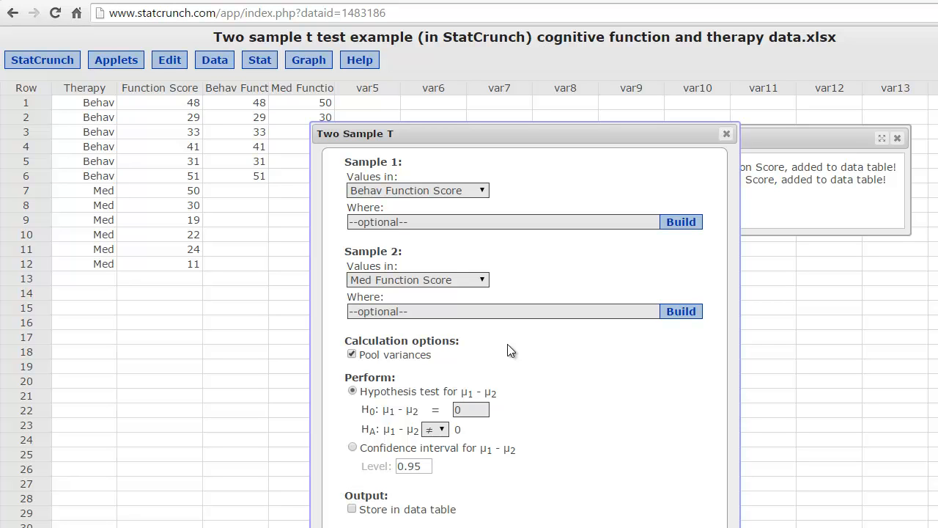
click(99, 105)
click(170, 116)
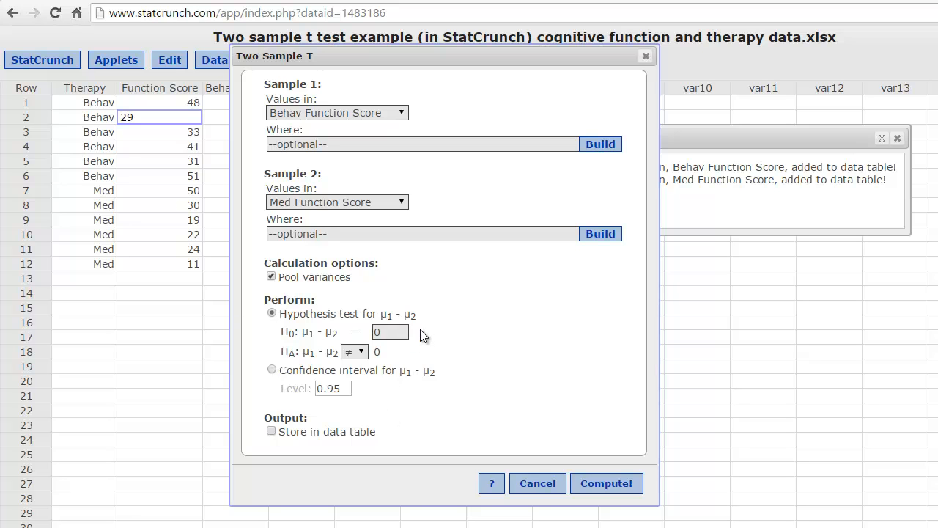
click(380, 333)
click(375, 336)
click(594, 484)
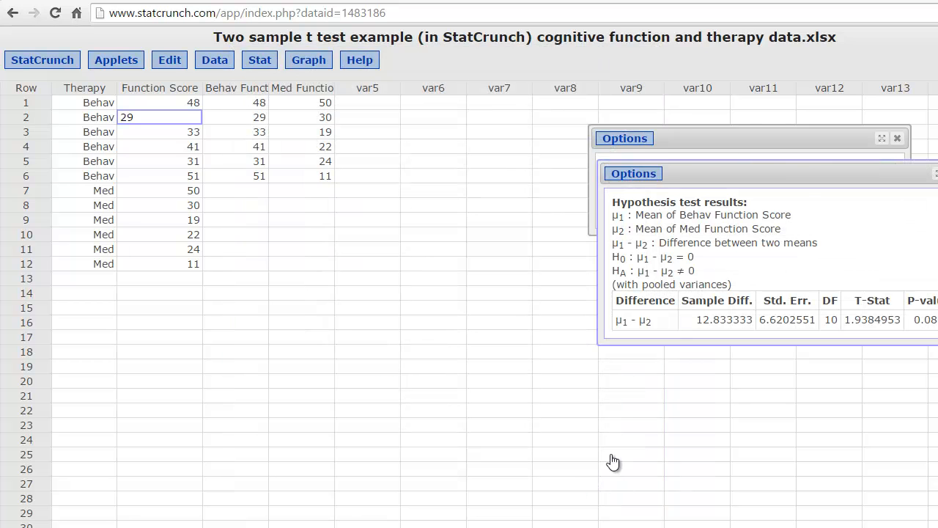
Step: Examine the hypothesis test results, move their window aside and switch to Word's Table A.2 of critical t values
drag(786, 177, 308, 188)
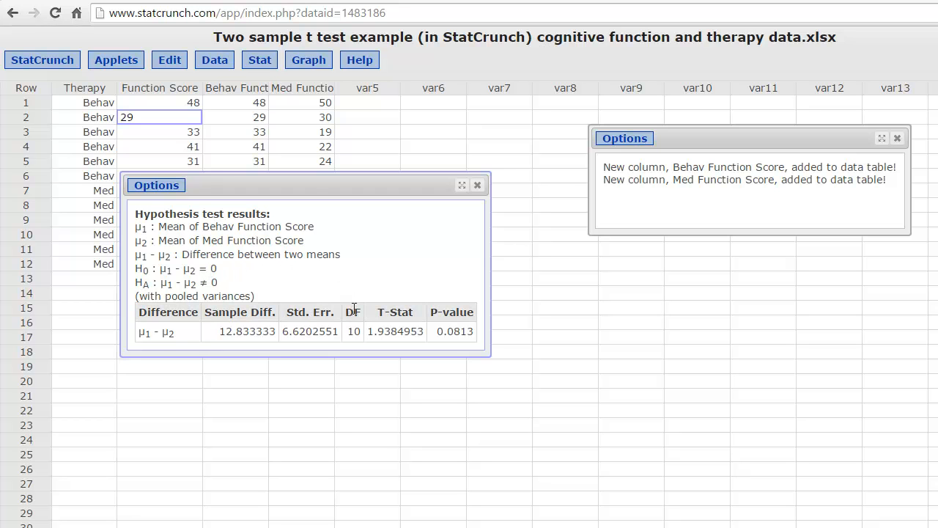
drag(311, 184, 424, 134)
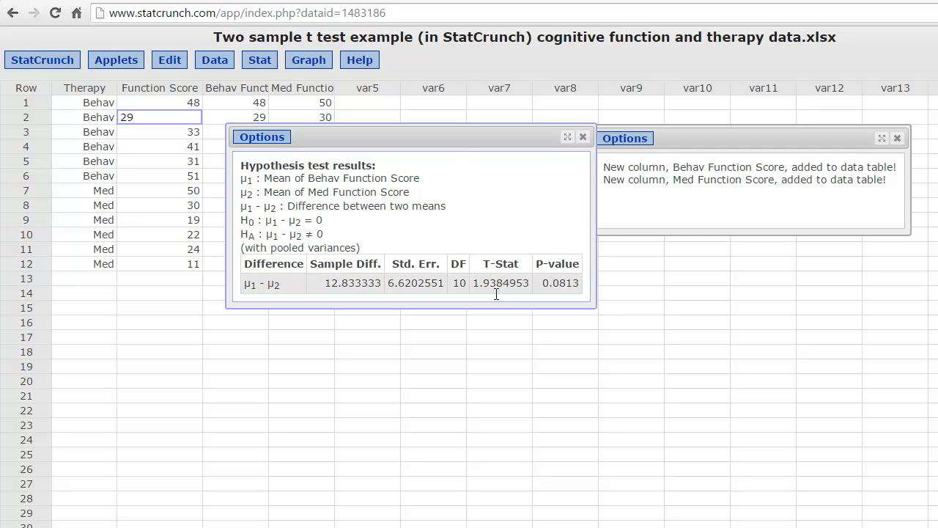
drag(457, 138, 313, 145)
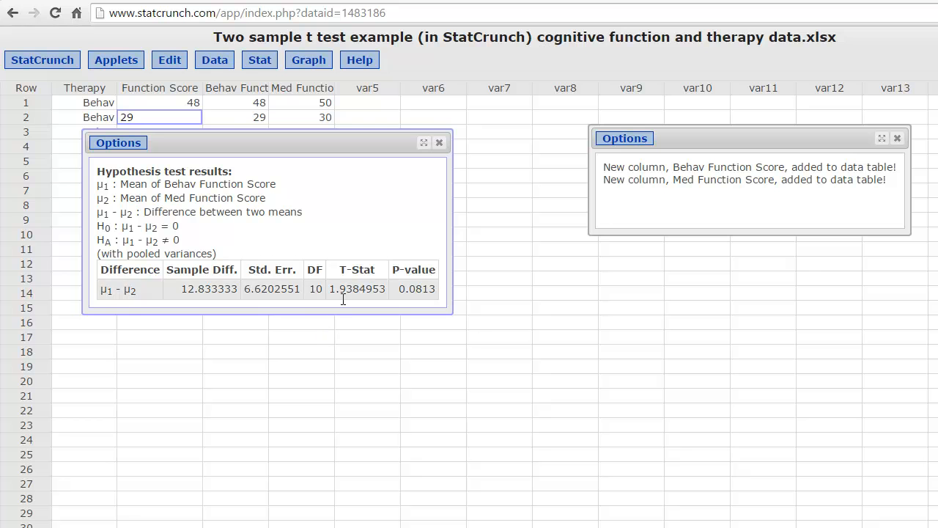
drag(302, 142, 219, 71)
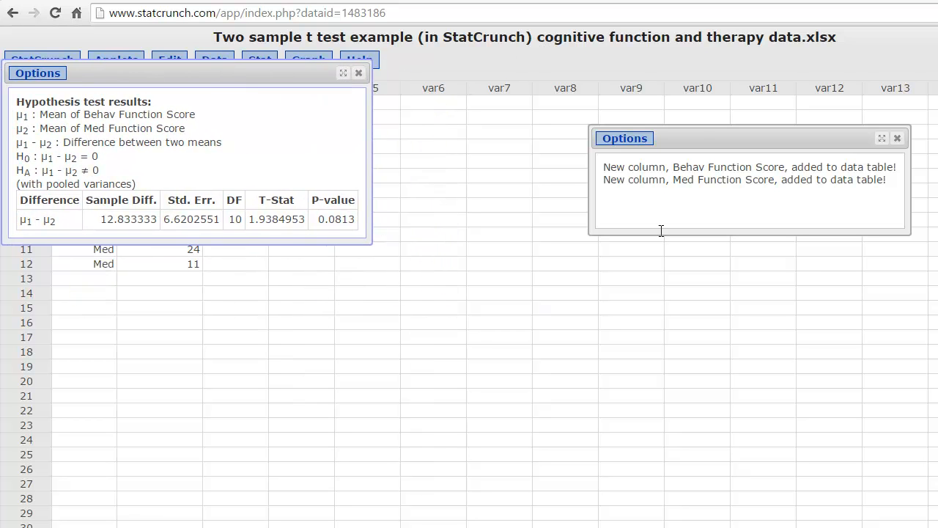
key(alt+Tab)
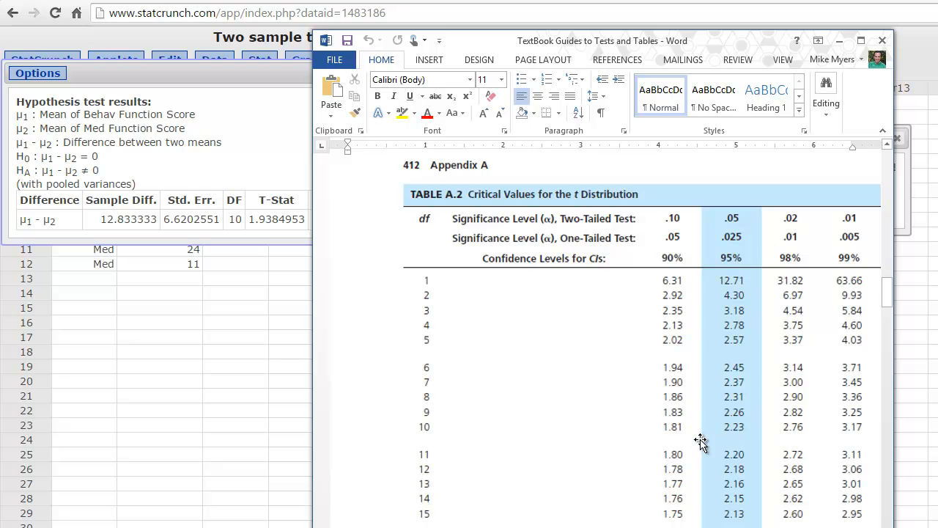